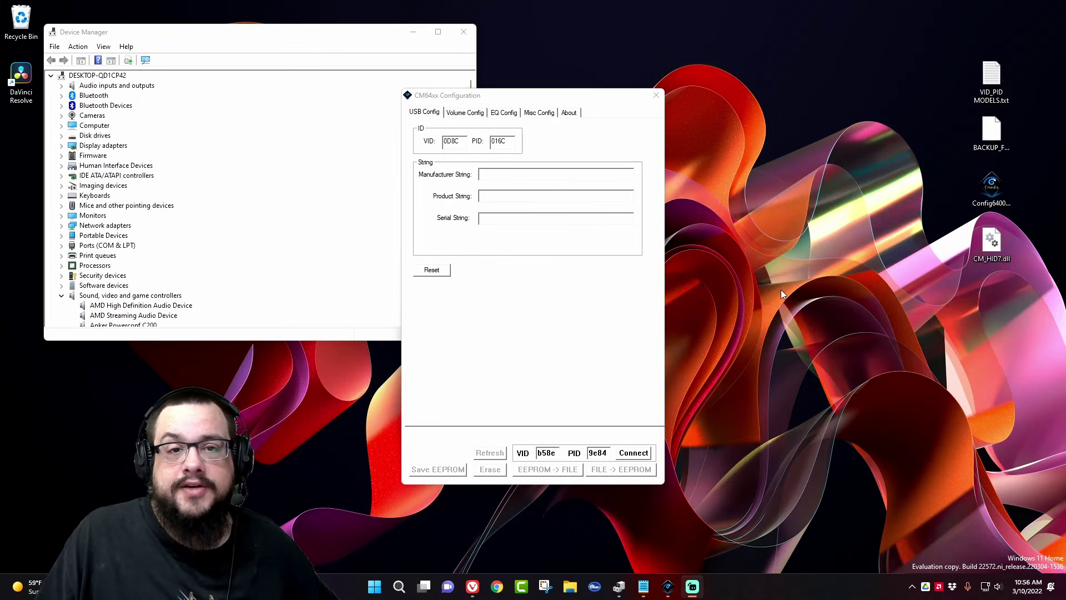
Clear the VID and PID values in both the ID section and the connection fields, and move the CM64xx Configuration window clear of Device Manager
{"action": "left_click", "coordinate": [1001, 193]}
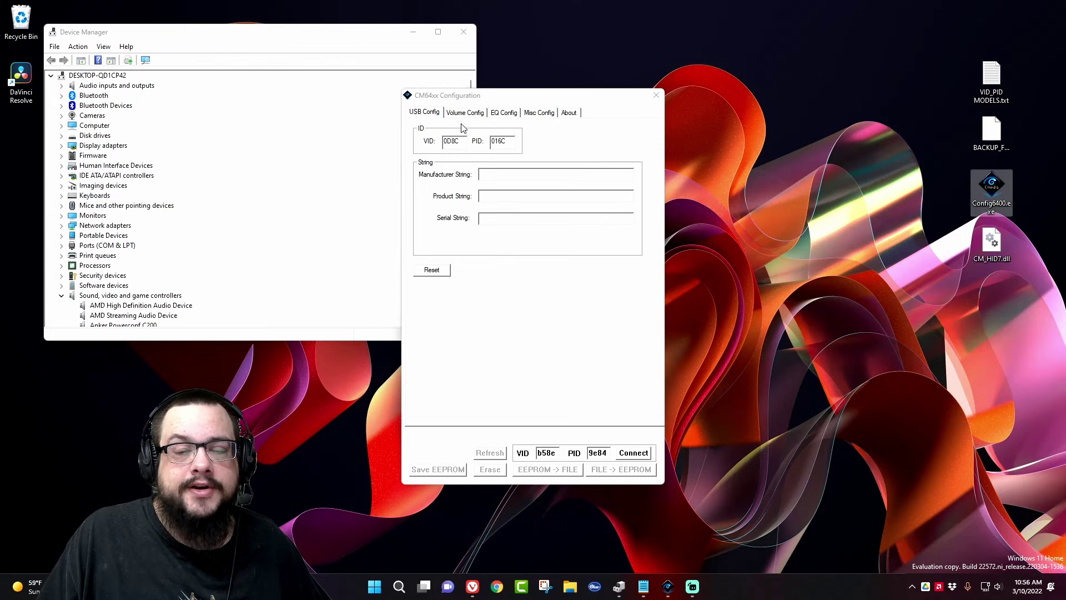
{"action": "left_click", "coordinate": [456, 141]}
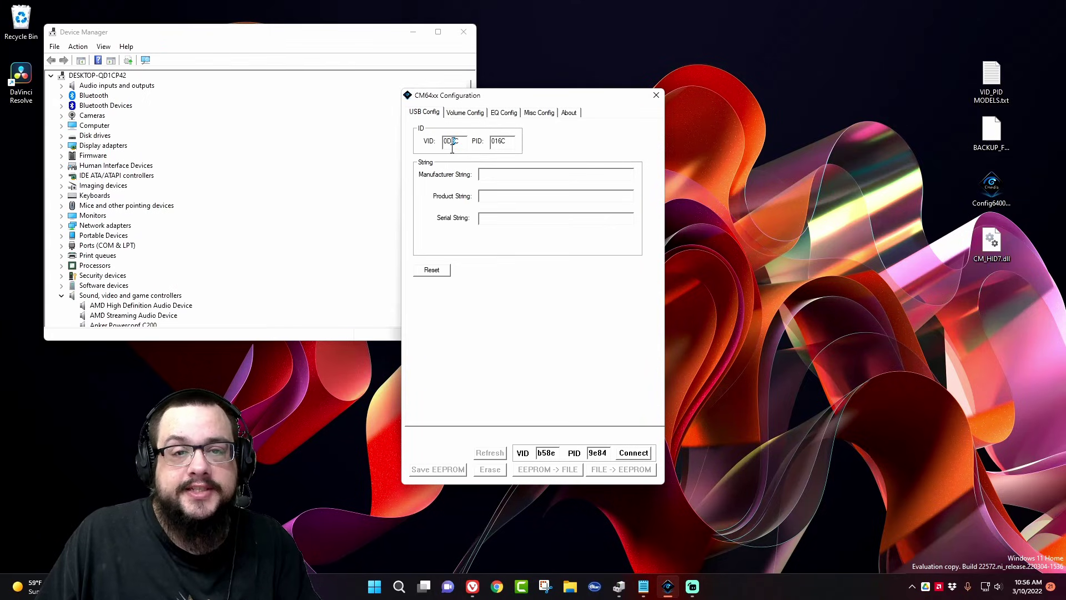
{"action": "key", "text": "BackSpace"}
{"action": "key", "text": "Tab"}
{"action": "key", "text": "BackSpace"}
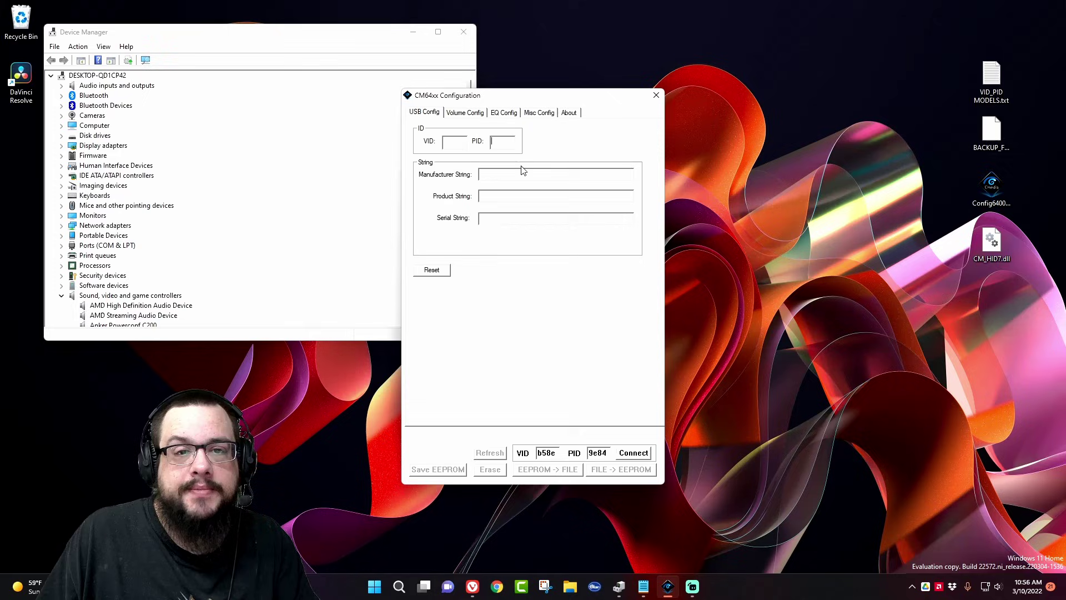
{"action": "double_click", "coordinate": [556, 450]}
{"action": "key", "text": "BackSpace"}
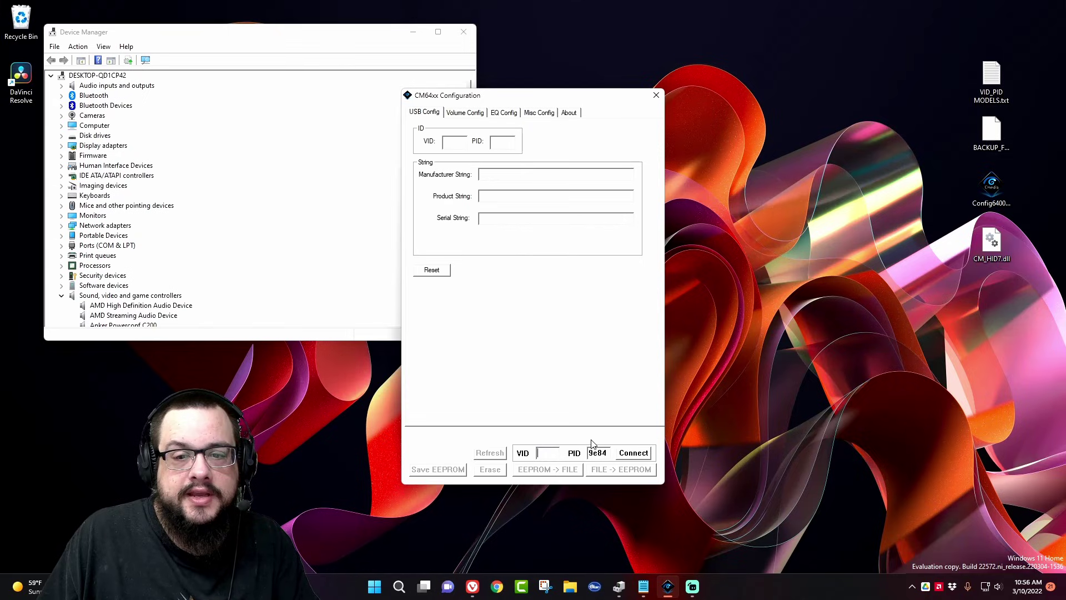
{"action": "double_click", "coordinate": [599, 452]}
{"action": "key", "text": "BackSpace"}
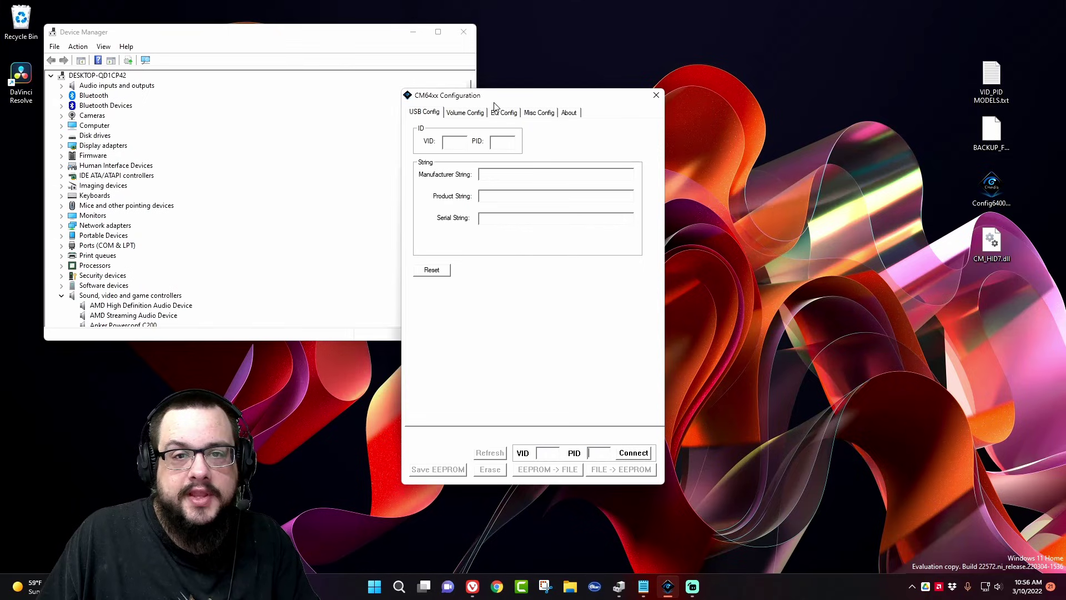
{"action": "left_click_drag", "start_coordinate": [494, 103], "coordinate": [687, 70]}
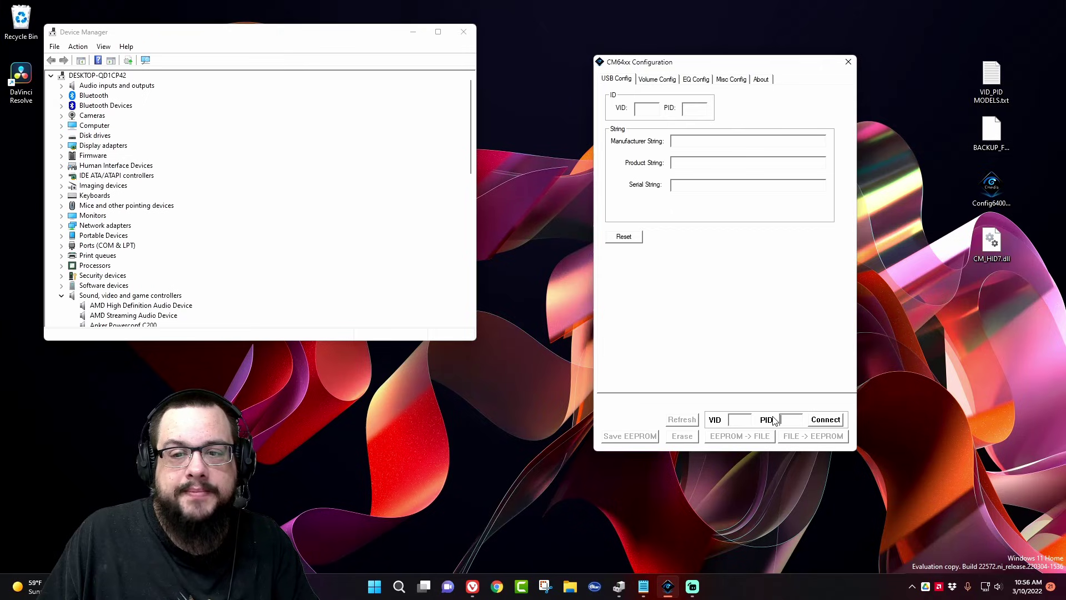
Search the system for "dev" and open Device Manager
{"action": "left_click", "coordinate": [294, 215]}
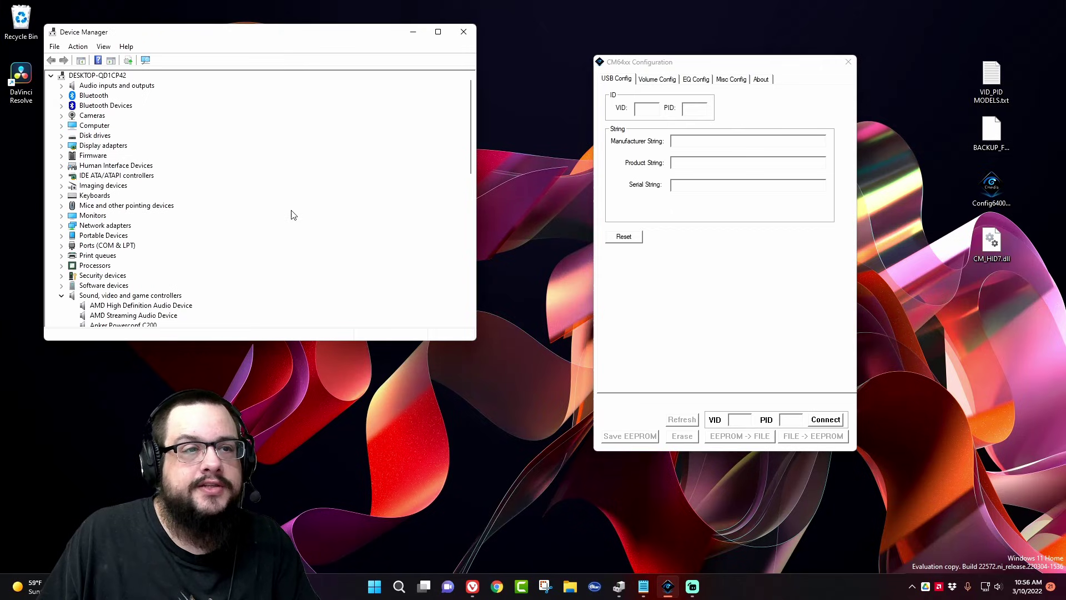
{"action": "left_click", "coordinate": [374, 587]}
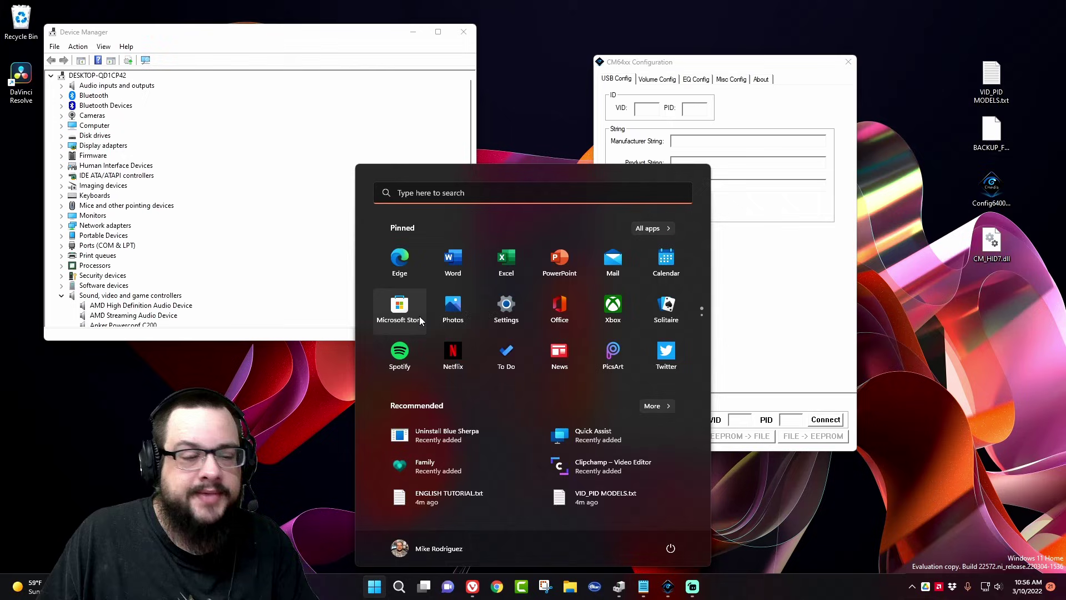
{"action": "type", "text": "dev"}
{"action": "left_click", "coordinate": [385, 291]}
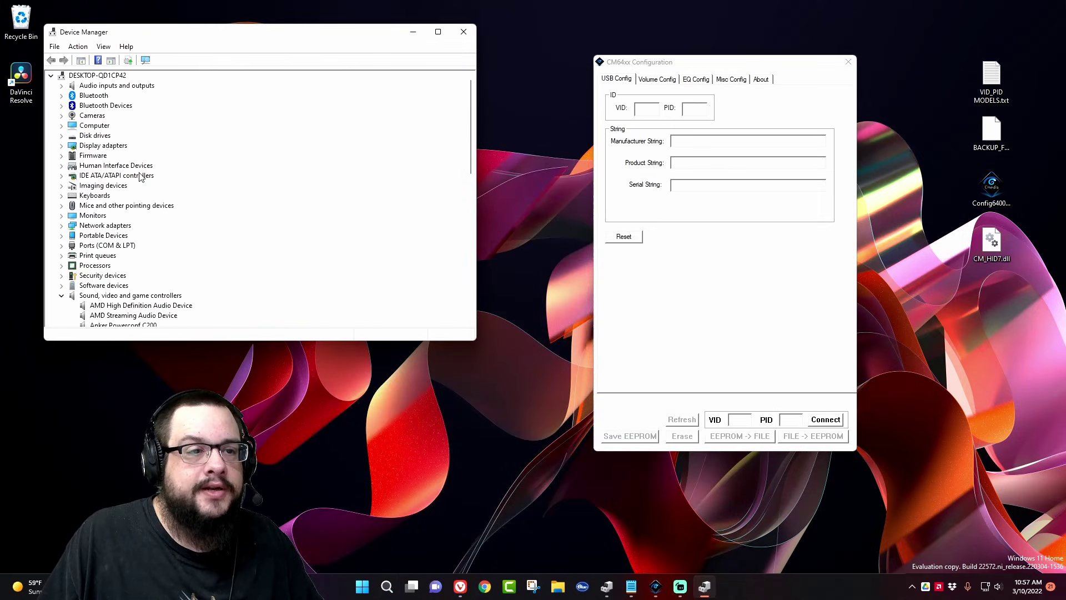
Open the properties of the USB Advanced Audio Device under Sound, video and game controllers
{"action": "scroll", "coordinate": [141, 177], "scroll_direction": "down", "scroll_amount": 7}
{"action": "scroll", "coordinate": [135, 190], "scroll_direction": "up", "scroll_amount": 1}
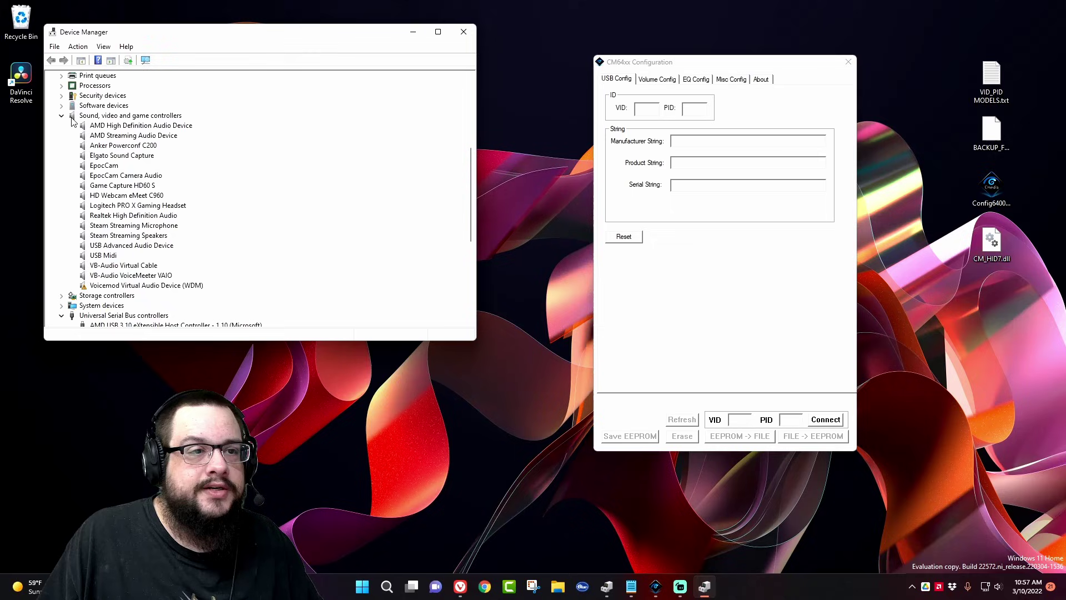
{"action": "left_click", "coordinate": [138, 246]}
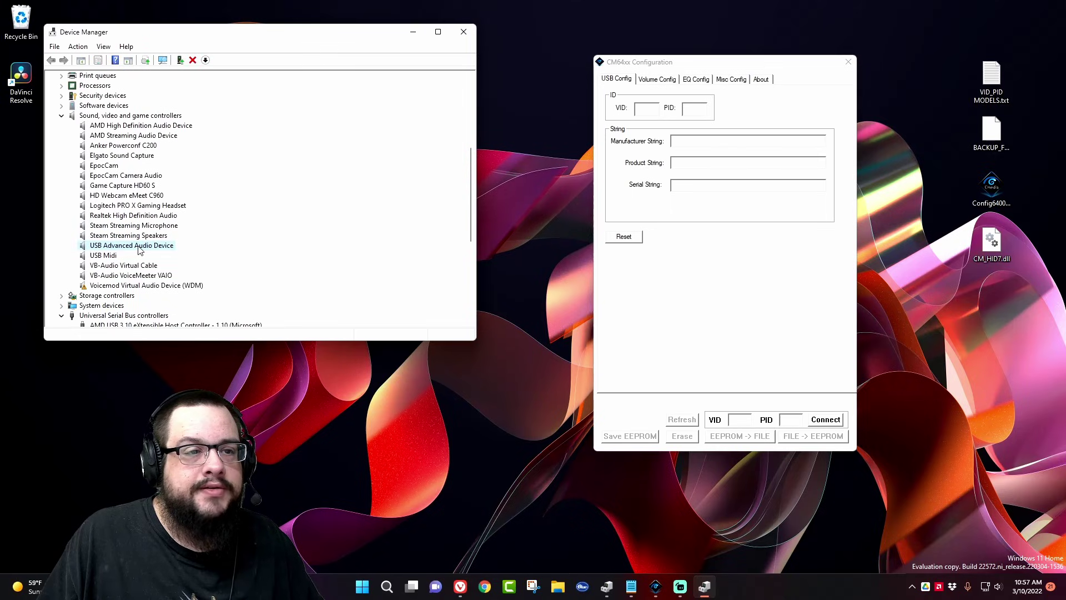
{"action": "right_click", "coordinate": [139, 248]}
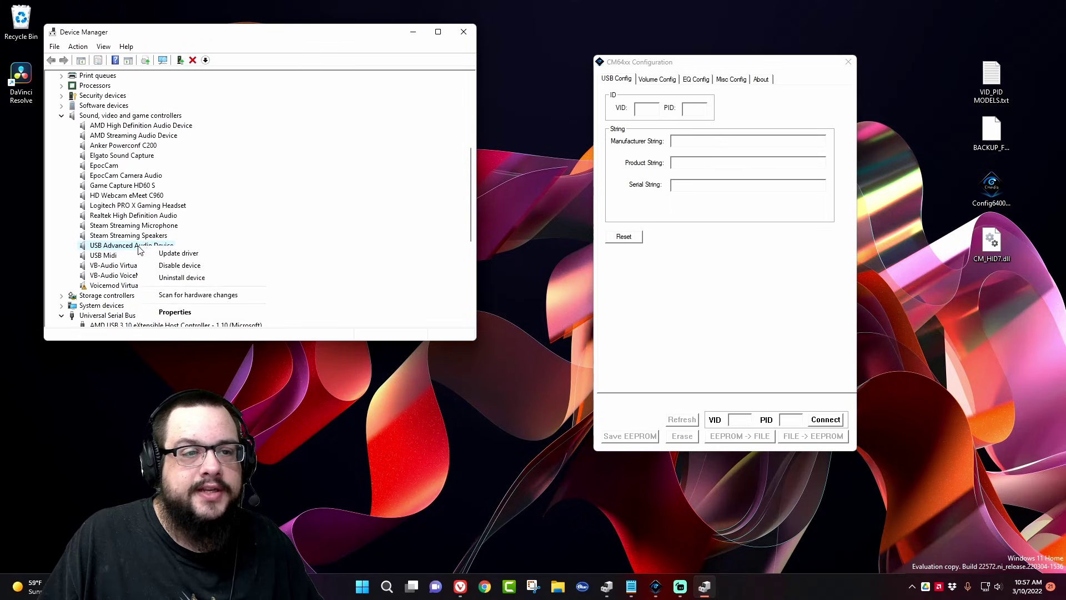
{"action": "left_click", "coordinate": [169, 312]}
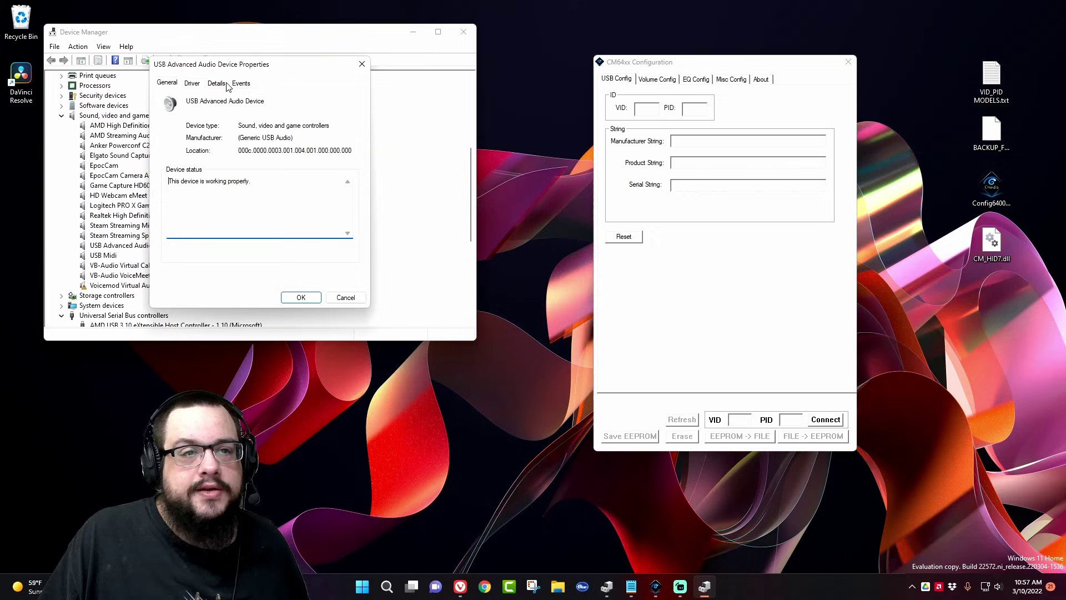
Show the audio device's Last known parent property to read its VID and PID
{"action": "left_click", "coordinate": [216, 83]}
{"action": "left_click", "coordinate": [277, 136]}
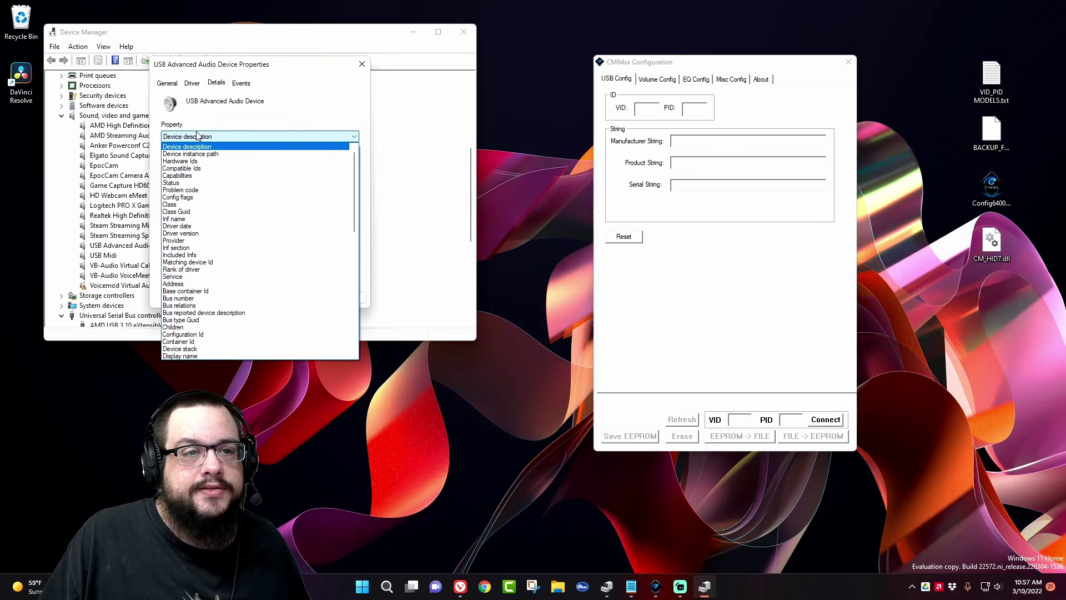
{"action": "scroll", "coordinate": [215, 209], "scroll_direction": "down", "scroll_amount": 12}
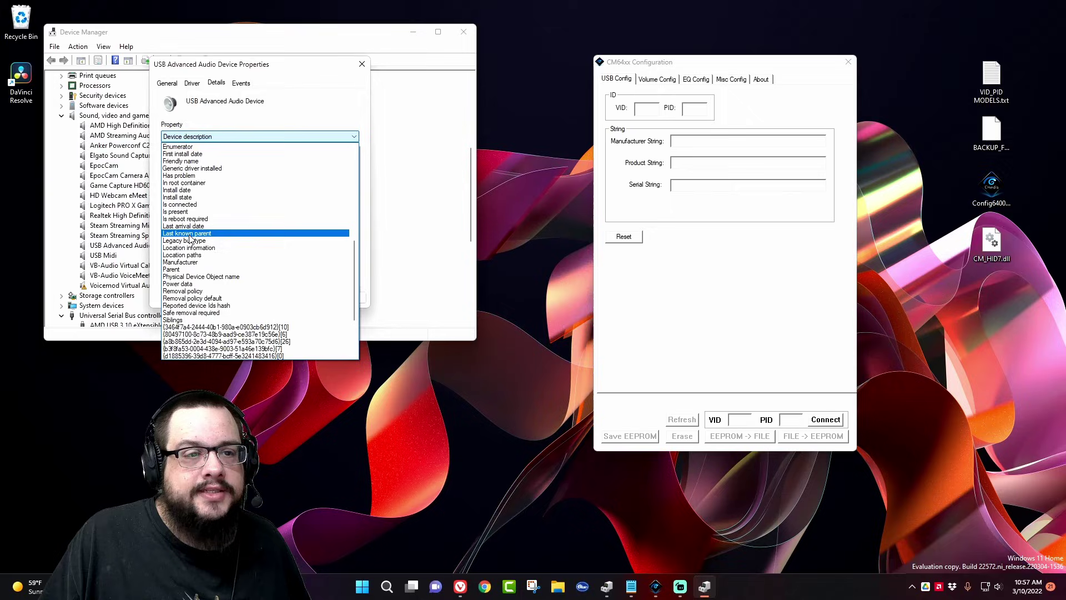
{"action": "left_click", "coordinate": [189, 236]}
{"action": "left_click", "coordinate": [189, 166]}
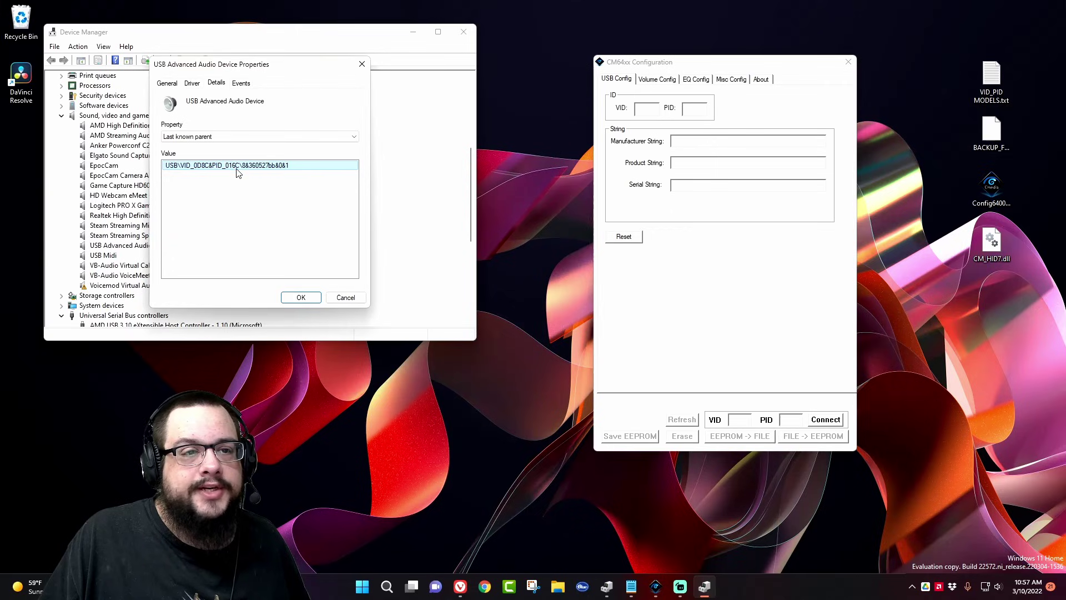
Switch to CM64xx Configuration and connect to the device with VID 0d8c and PID 016c
{"action": "left_click", "coordinate": [731, 421]}
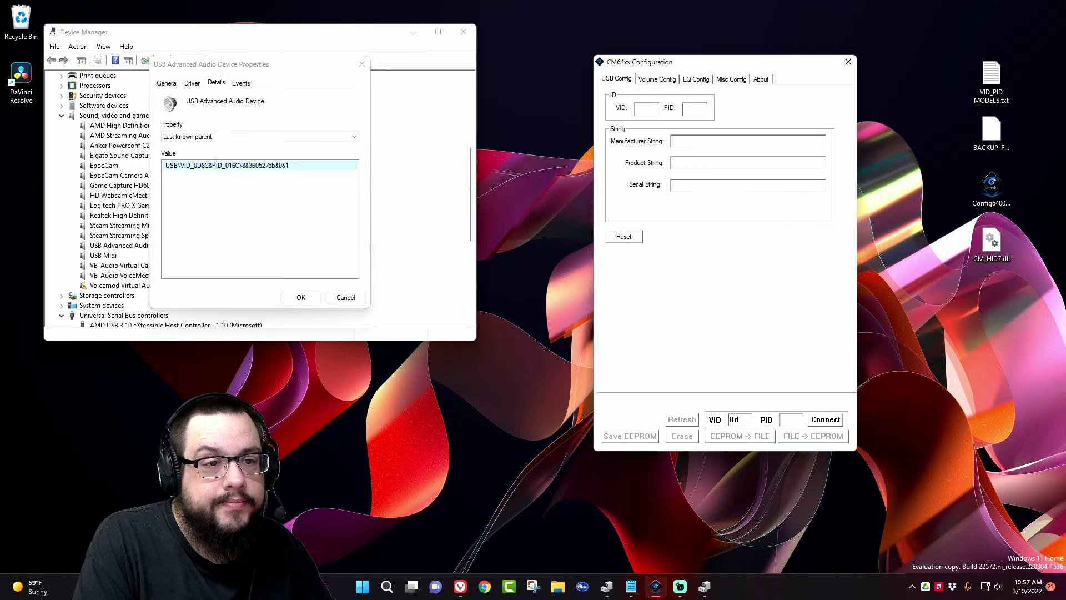
{"action": "type", "text": "0d8c"}
{"action": "key", "text": "Tab"}
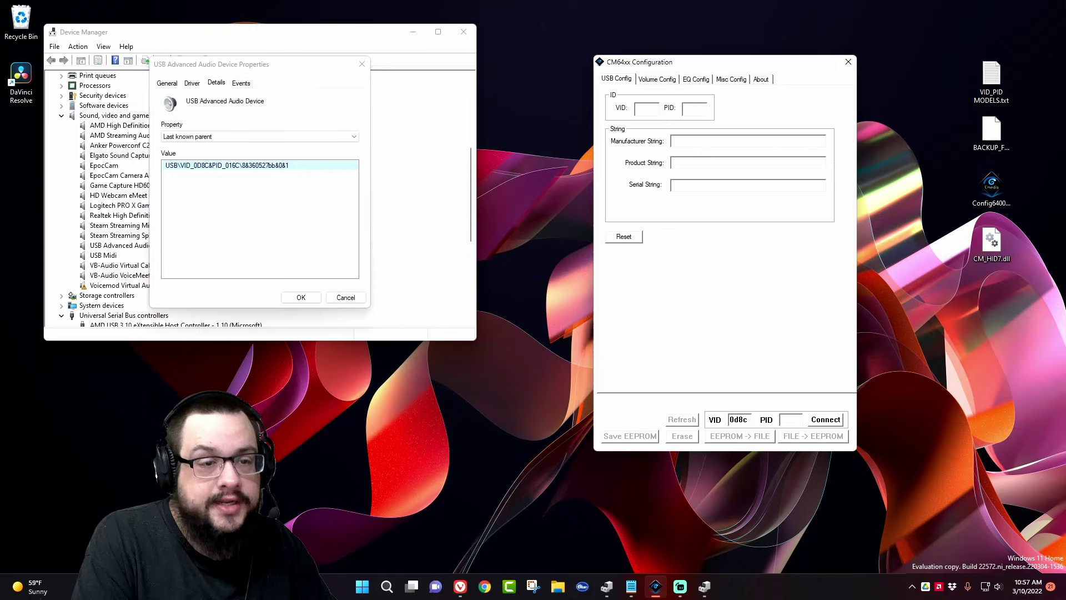
{"action": "type", "text": "016c"}
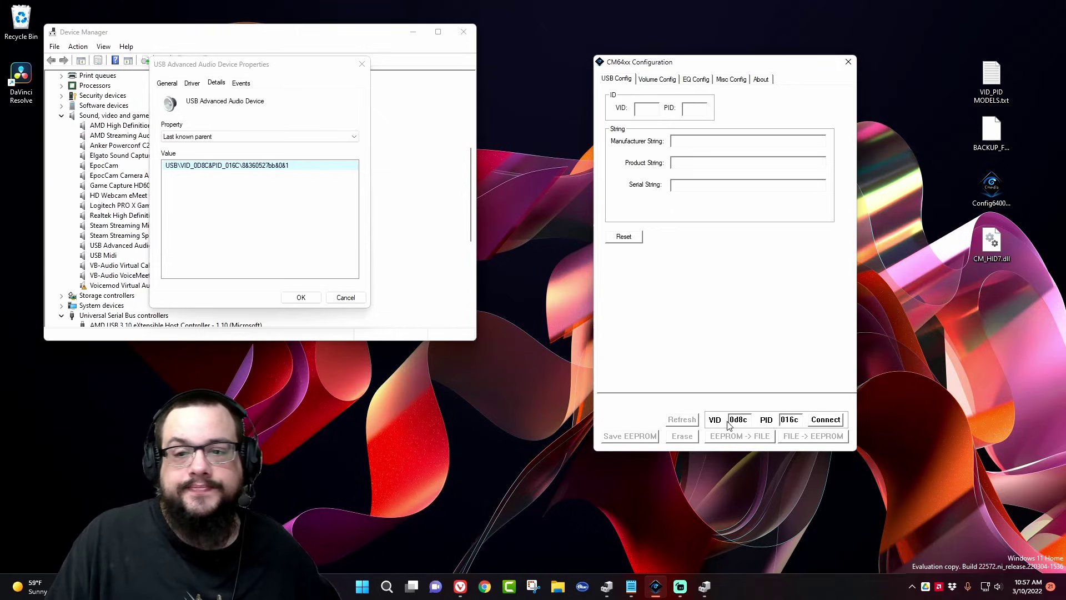
{"action": "left_click", "coordinate": [833, 420]}
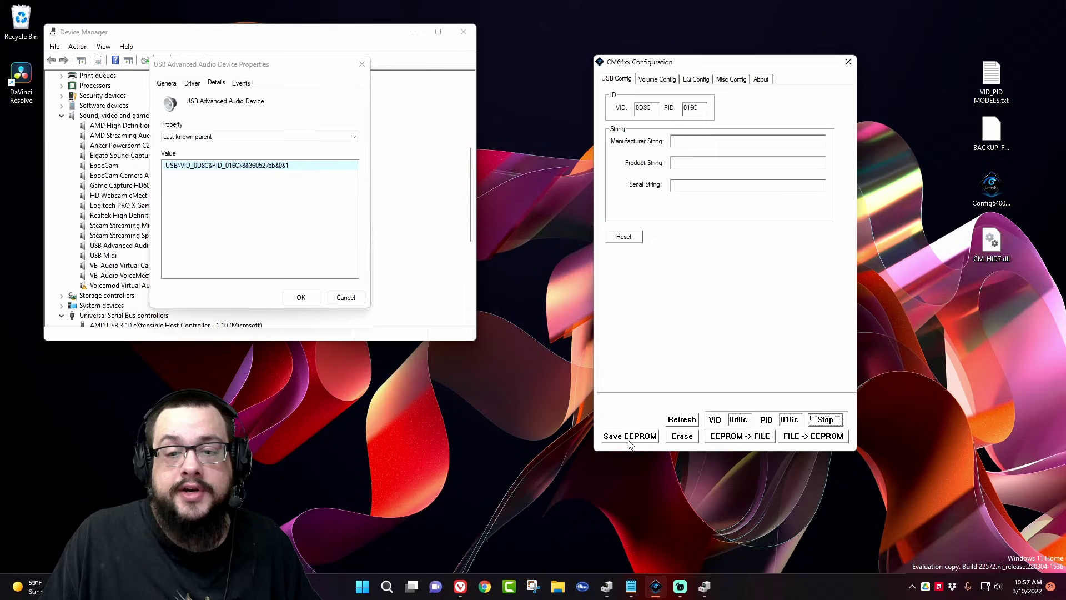
Write the firmware file BACKUP_FIRM.bin from the Desktop to the device's EEPROM and dismiss the completion message
{"action": "left_click", "coordinate": [997, 128]}
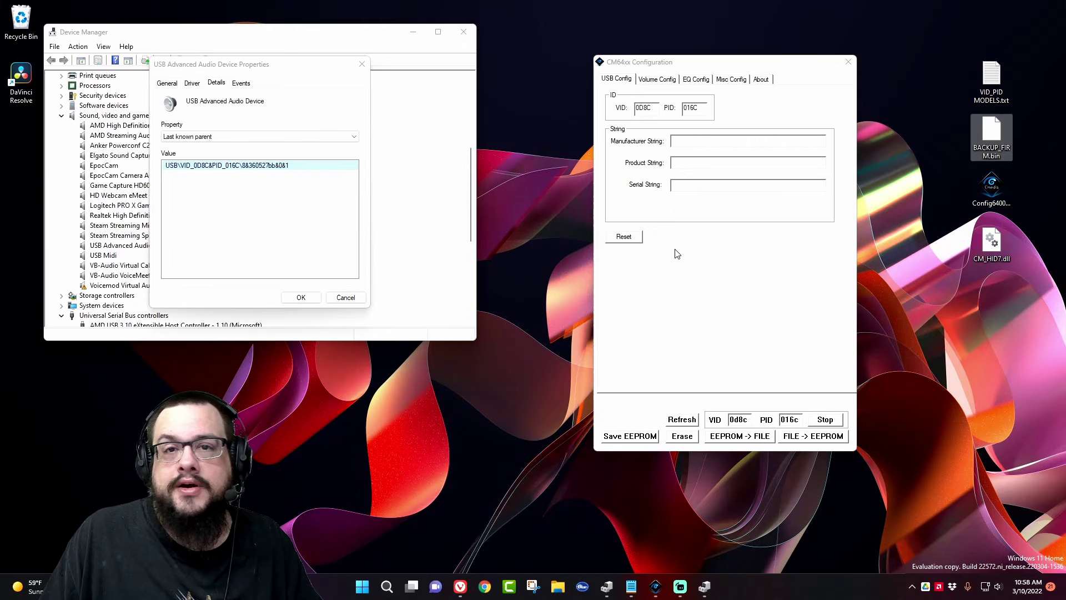
{"action": "left_click", "coordinate": [994, 142]}
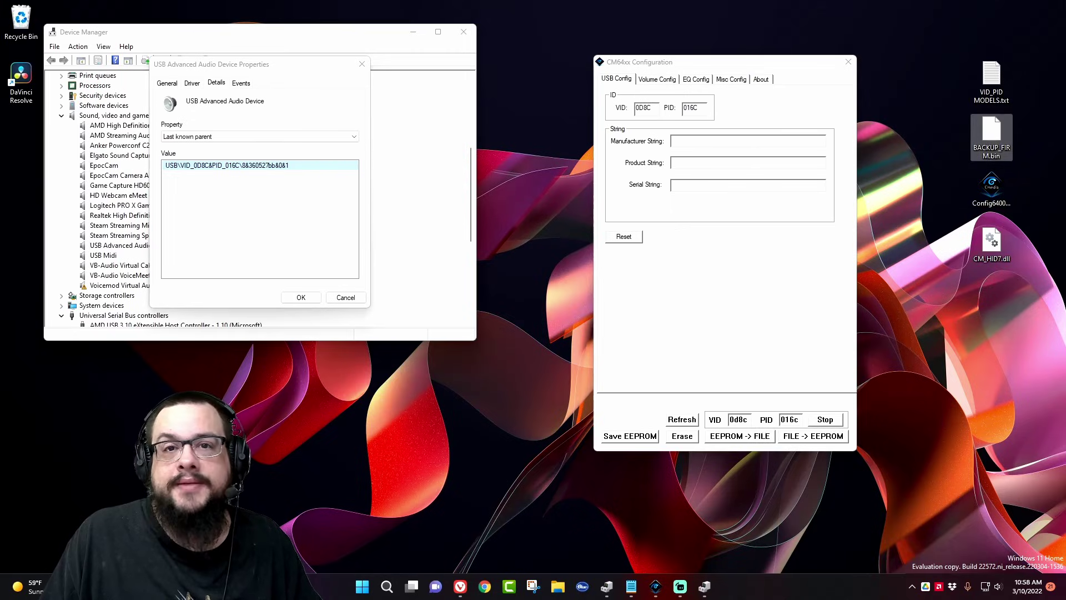
{"action": "left_click", "coordinate": [796, 437]}
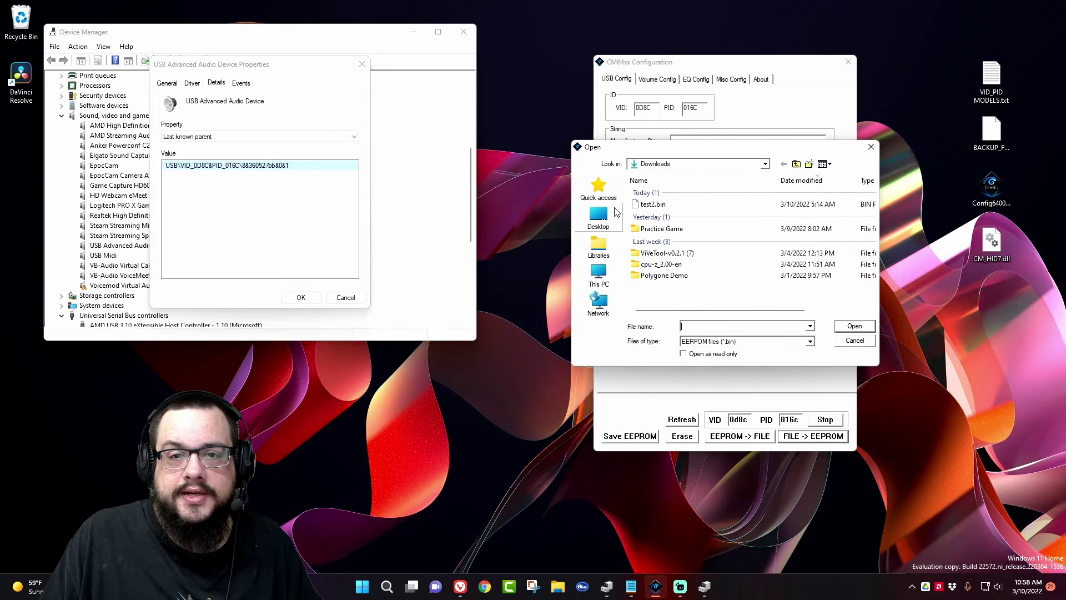
{"action": "left_click", "coordinate": [597, 222]}
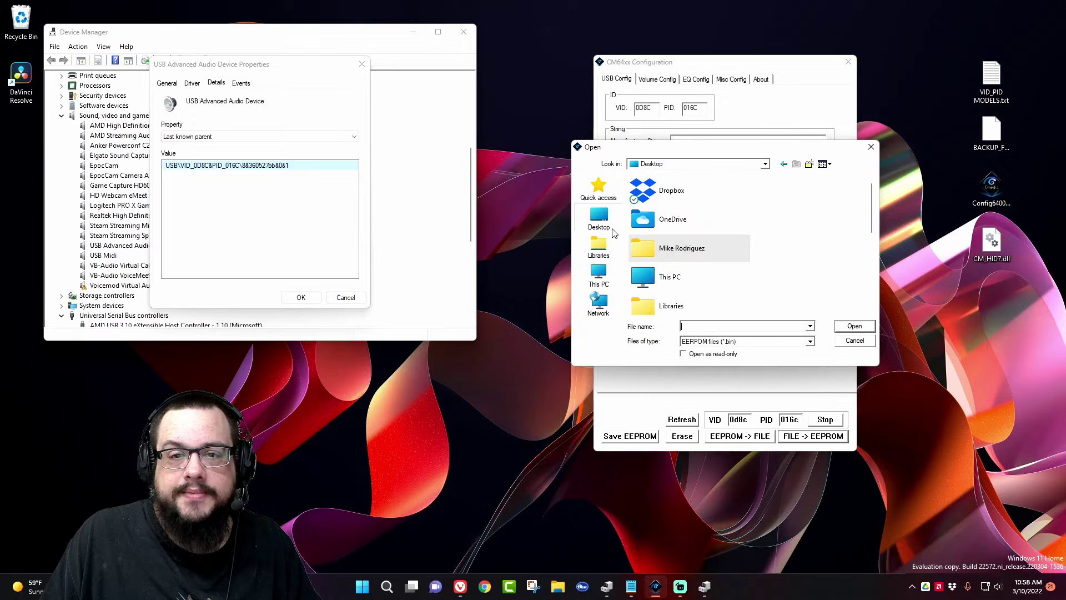
{"action": "scroll", "coordinate": [751, 258], "scroll_direction": "down", "scroll_amount": 5}
{"action": "left_click", "coordinate": [696, 297]}
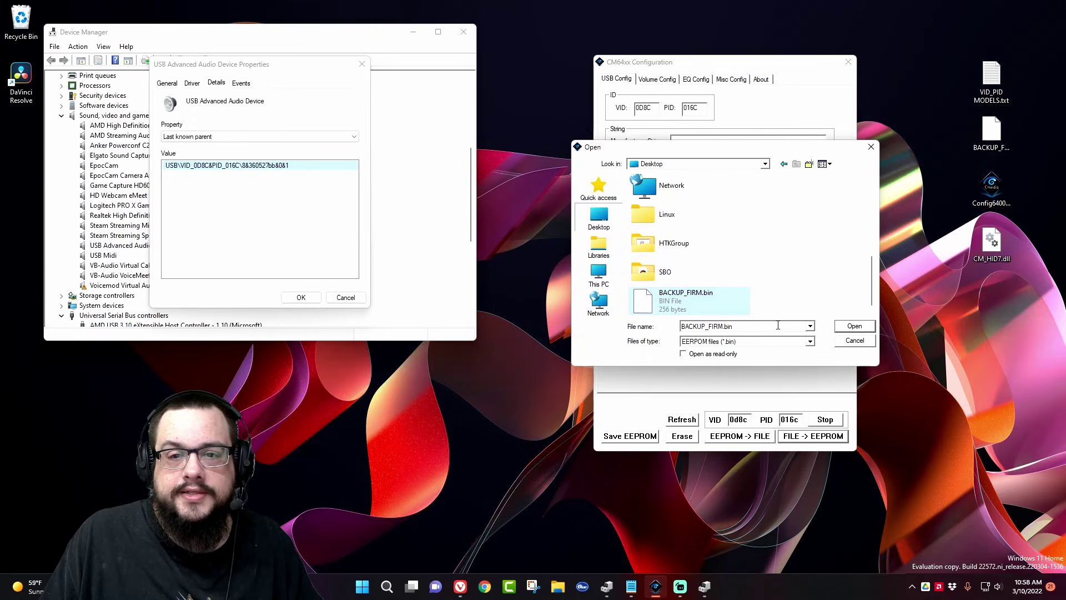
{"action": "left_click", "coordinate": [853, 327]}
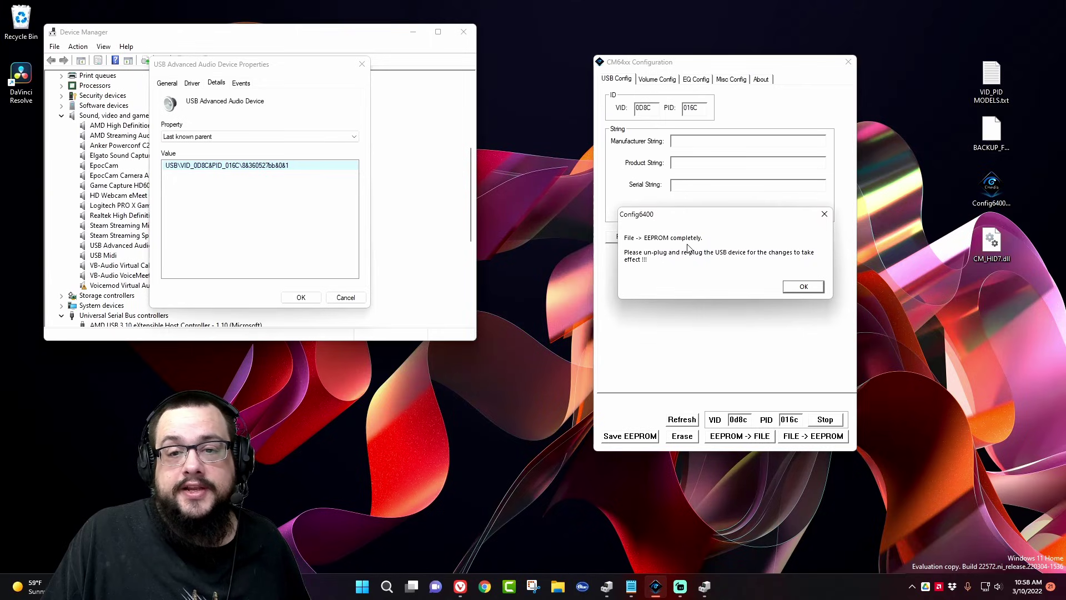
{"action": "left_click", "coordinate": [803, 287]}
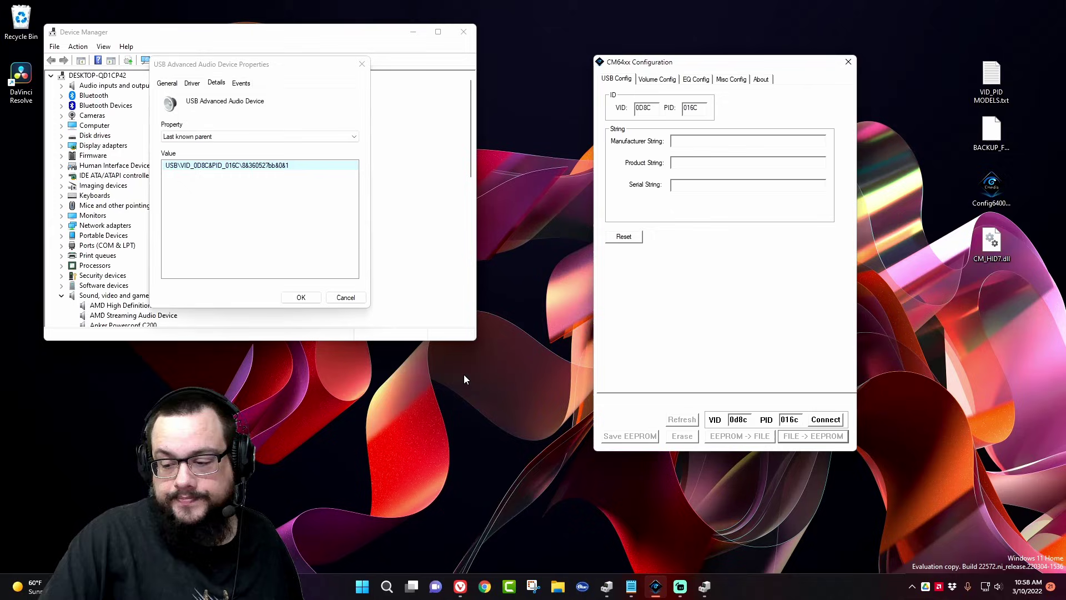
Close the USB Advanced Audio Device properties and find Yeti Classic among the sound controllers in Device Manager
{"action": "left_click", "coordinate": [300, 297]}
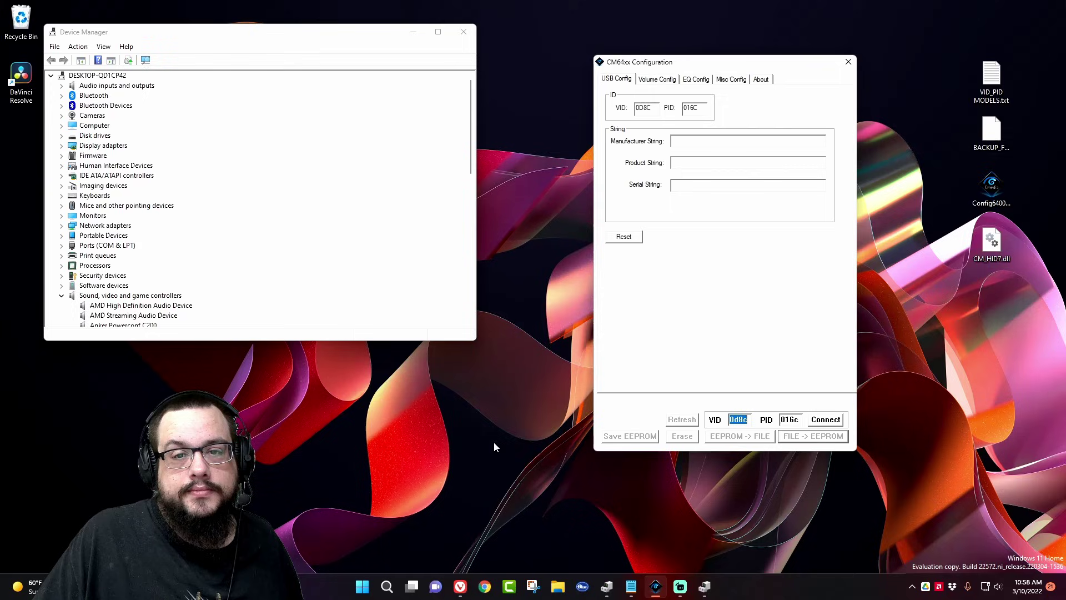
{"action": "scroll", "coordinate": [391, 300], "scroll_direction": "down", "scroll_amount": 6}
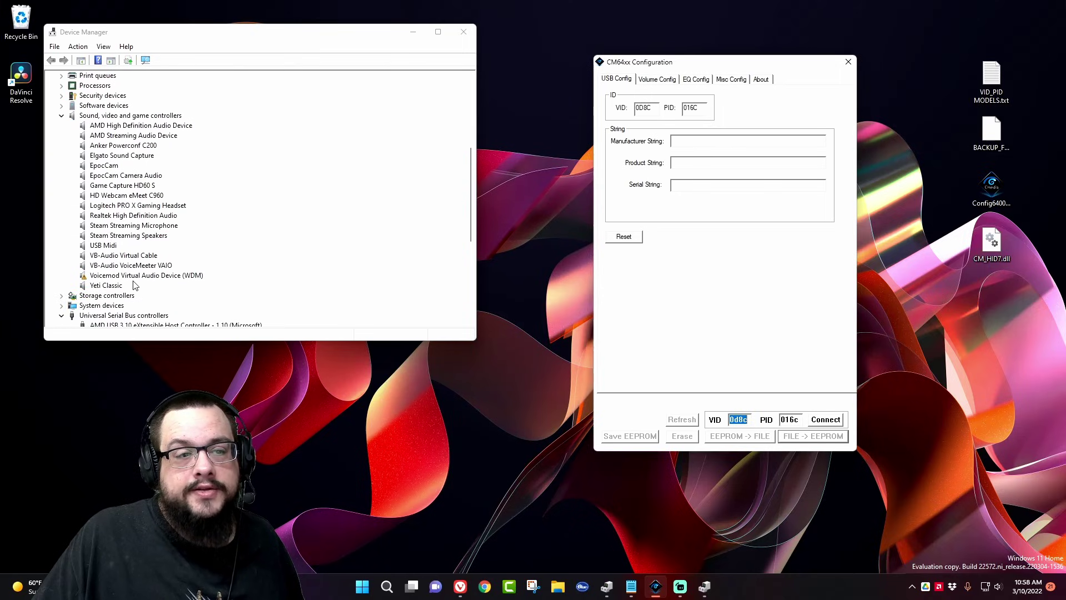
{"action": "left_click", "coordinate": [117, 287]}
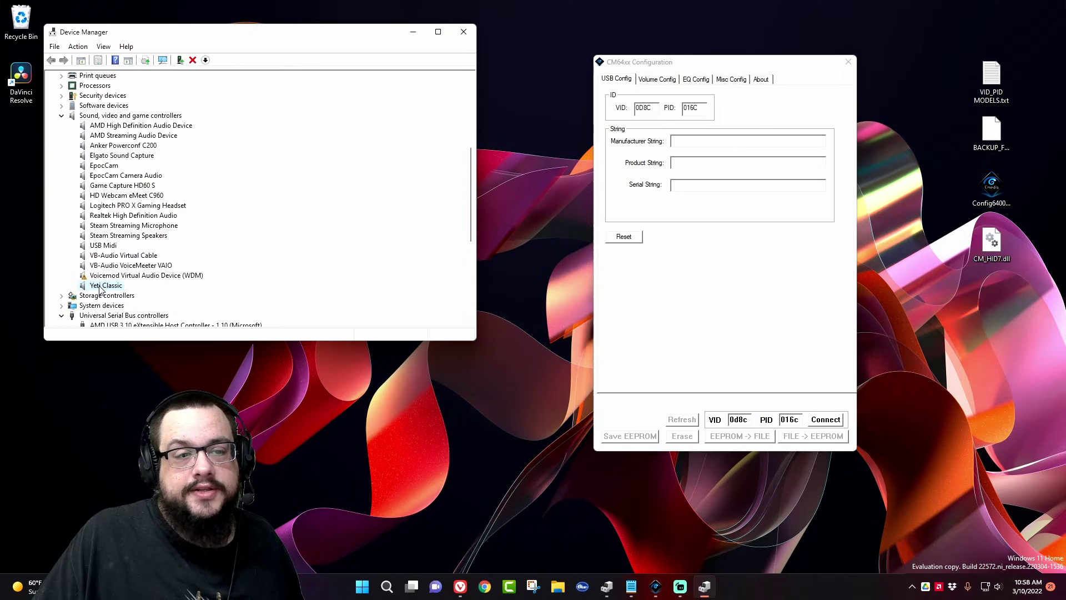
Switch to Blue Sherpa, view the Yeti's microphone and headphone settings, and close the window
{"action": "left_click", "coordinate": [582, 586]}
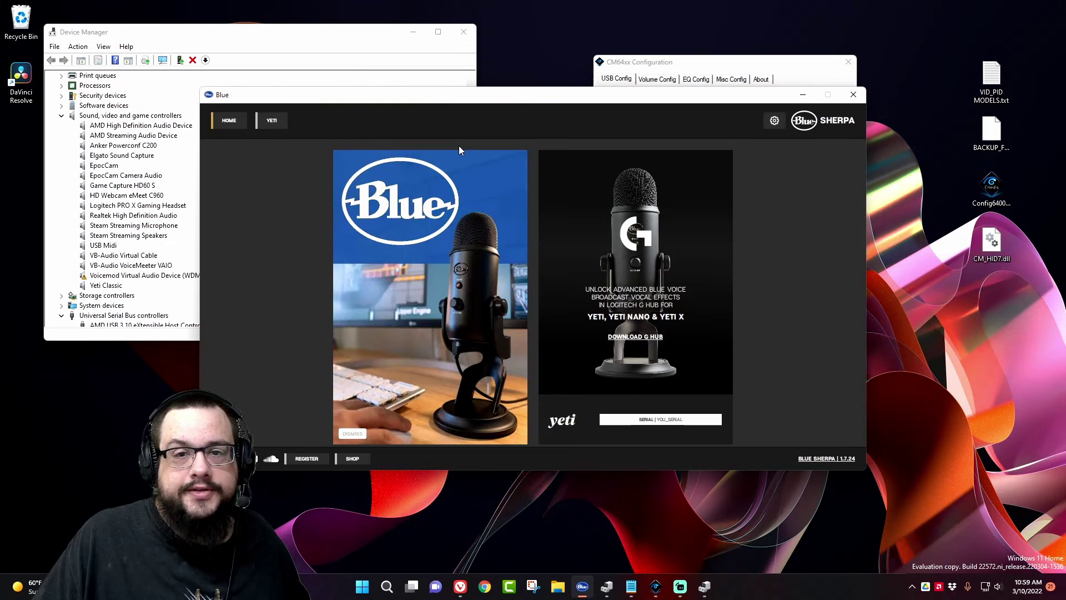
{"action": "left_click", "coordinate": [272, 120]}
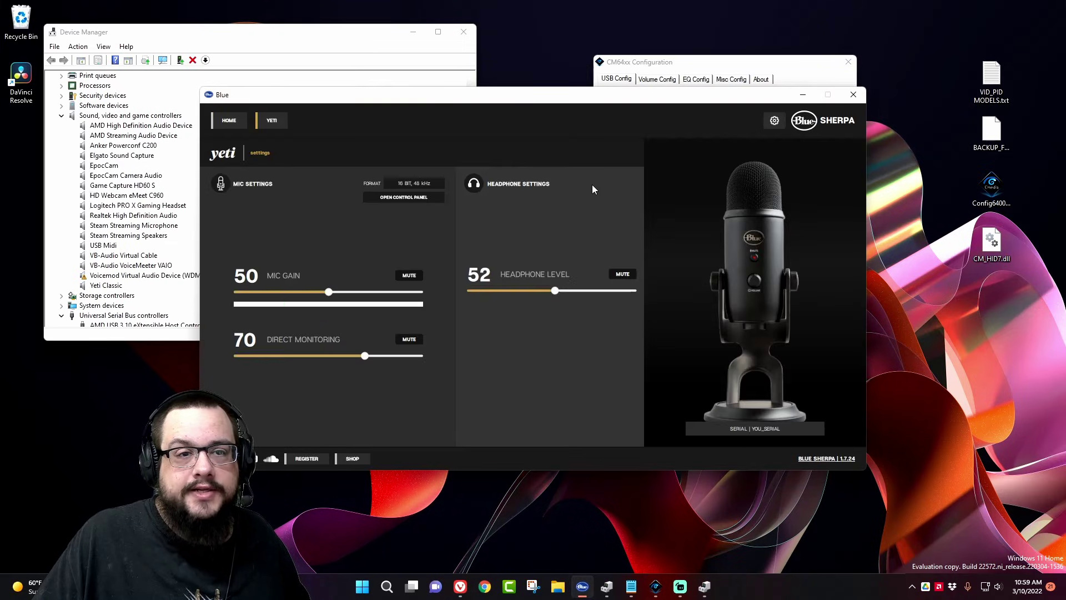
{"action": "left_click", "coordinate": [854, 94]}
Switch to Logitech G HUB, check the microphone's Blue VO!CE settings, and close the window
{"action": "left_click", "coordinate": [911, 587]}
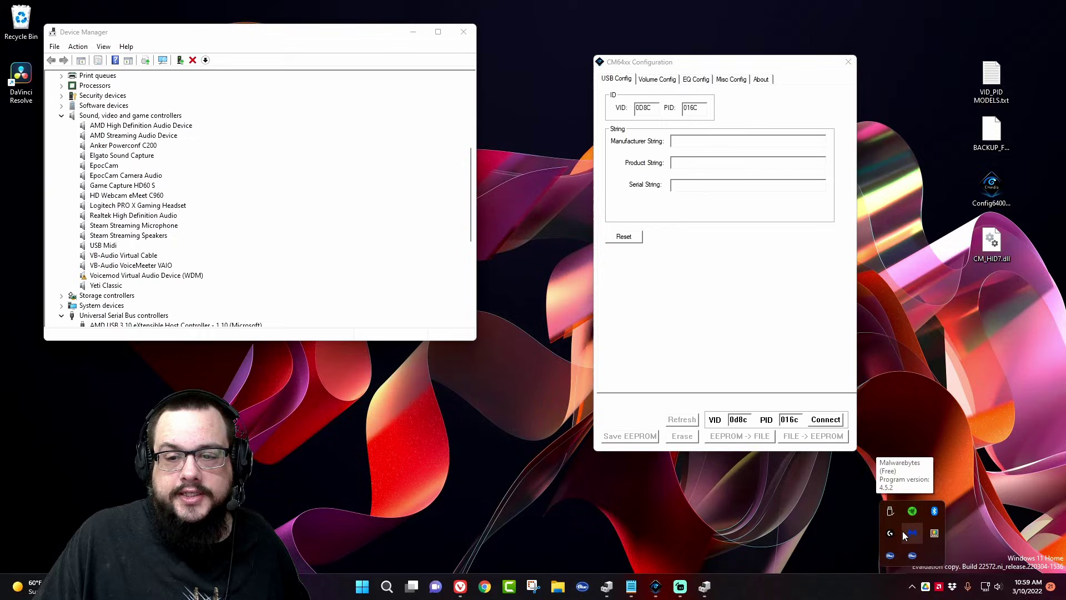
{"action": "left_click", "coordinate": [893, 532]}
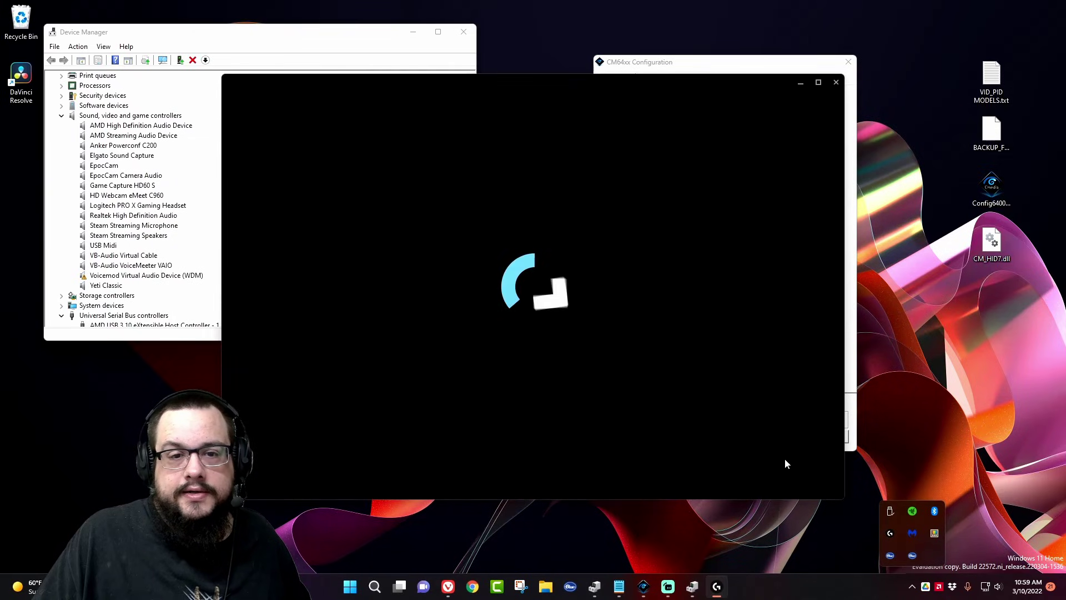
{"action": "left_click", "coordinate": [622, 245]}
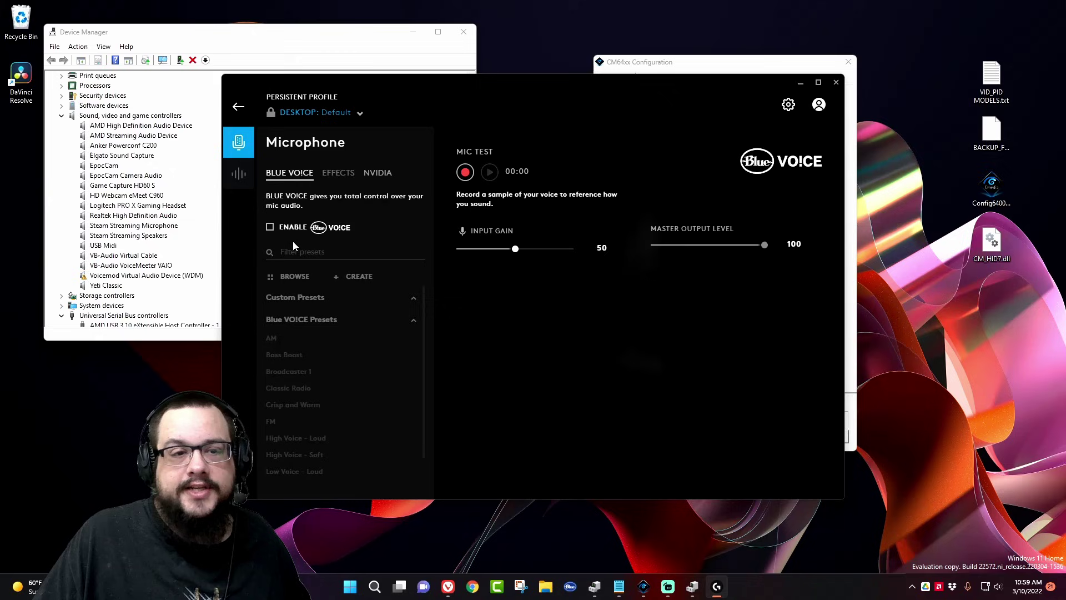
{"action": "left_click", "coordinate": [274, 228]}
{"action": "left_click", "coordinate": [280, 230]}
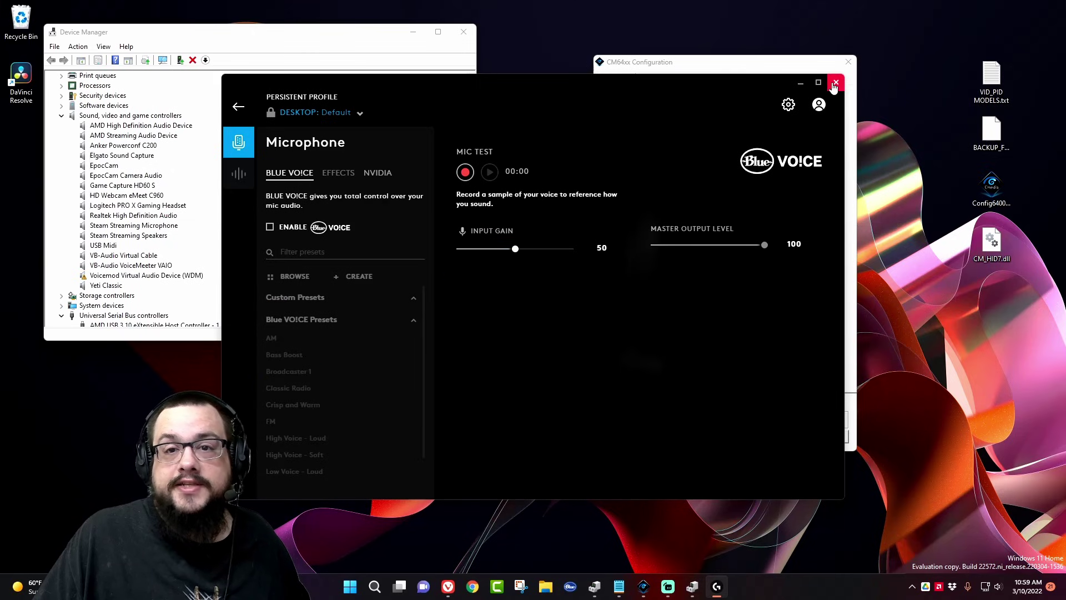
{"action": "key", "text": "alt+F4"}
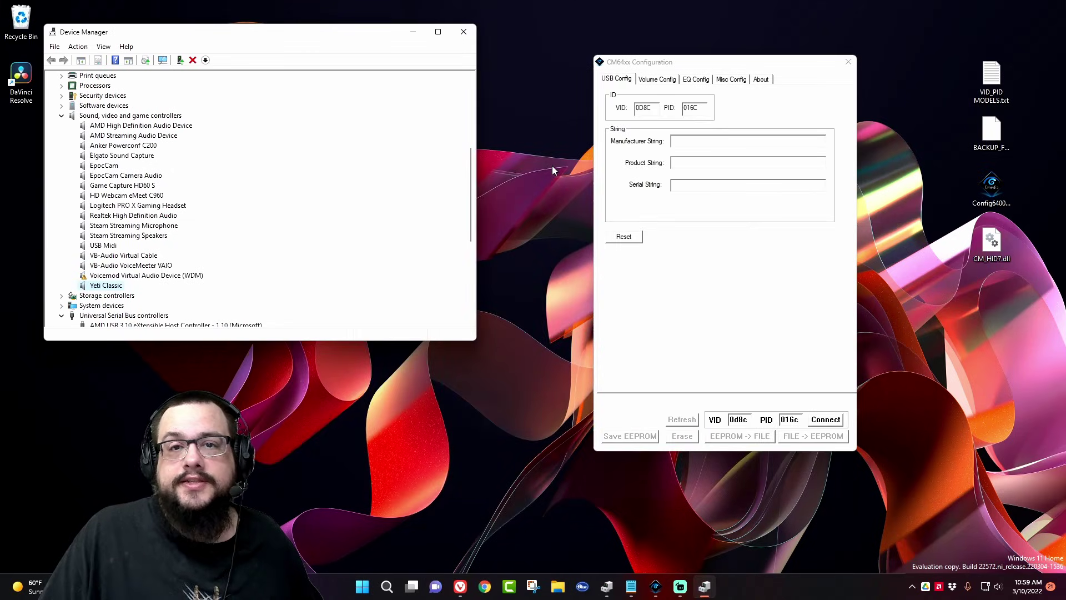